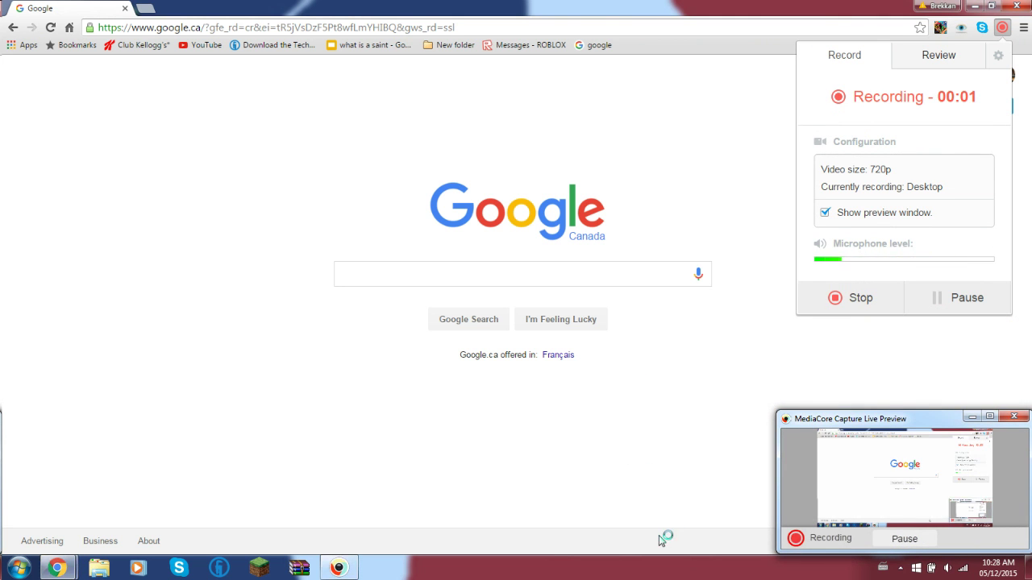
# - Search Google for 'technic launcher' and open the Technic Platform 'Download the Technic Launcher' page
pyautogui.click(973, 417)
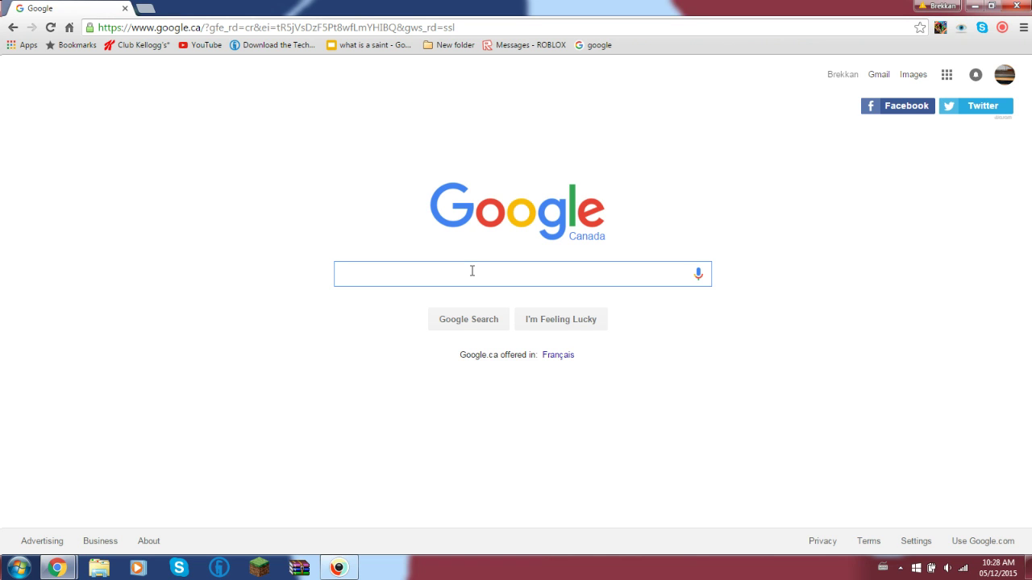
pyautogui.write('e')
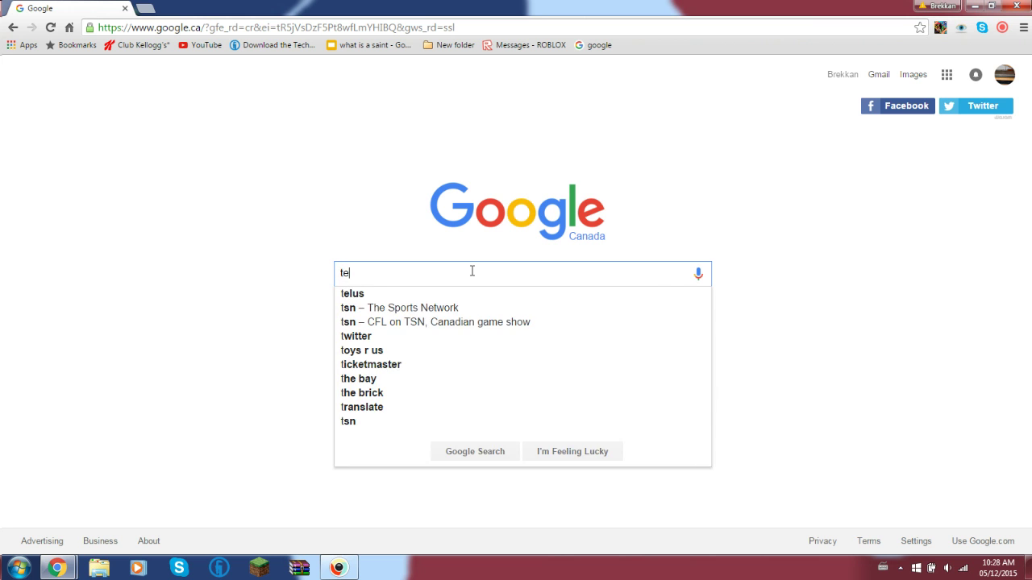
pyautogui.write('chni')
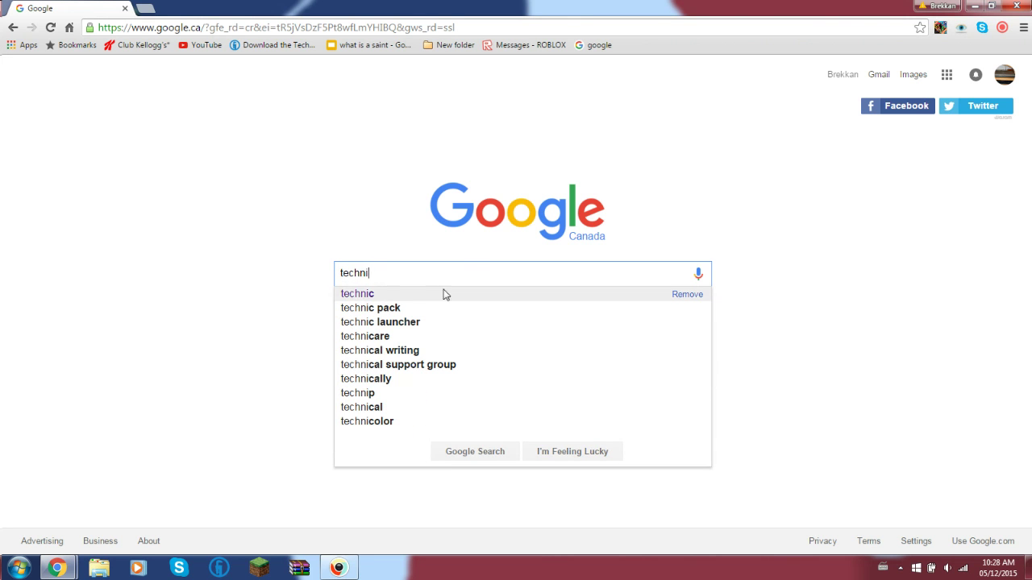
pyautogui.click(412, 324)
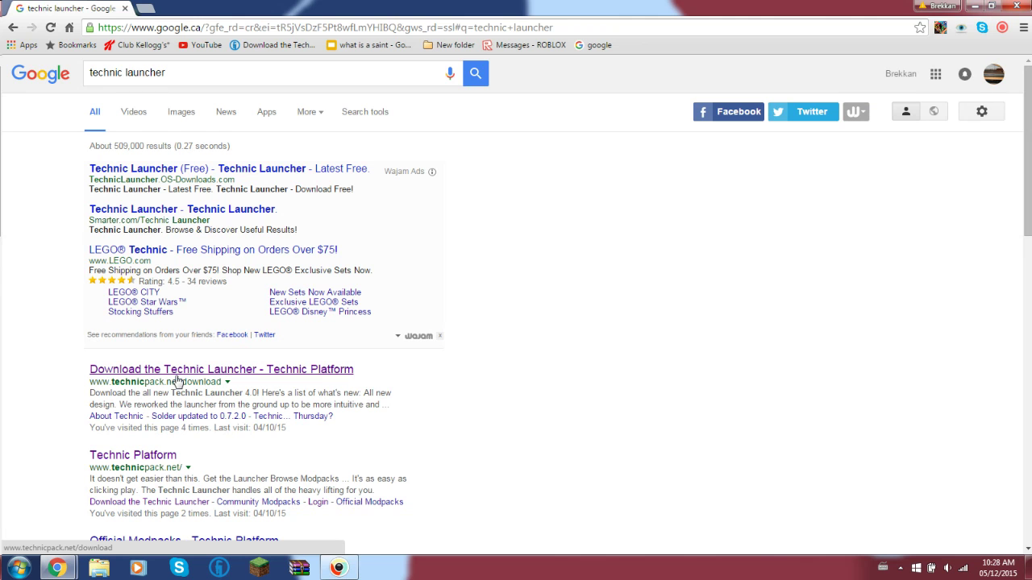
pyautogui.click(177, 378)
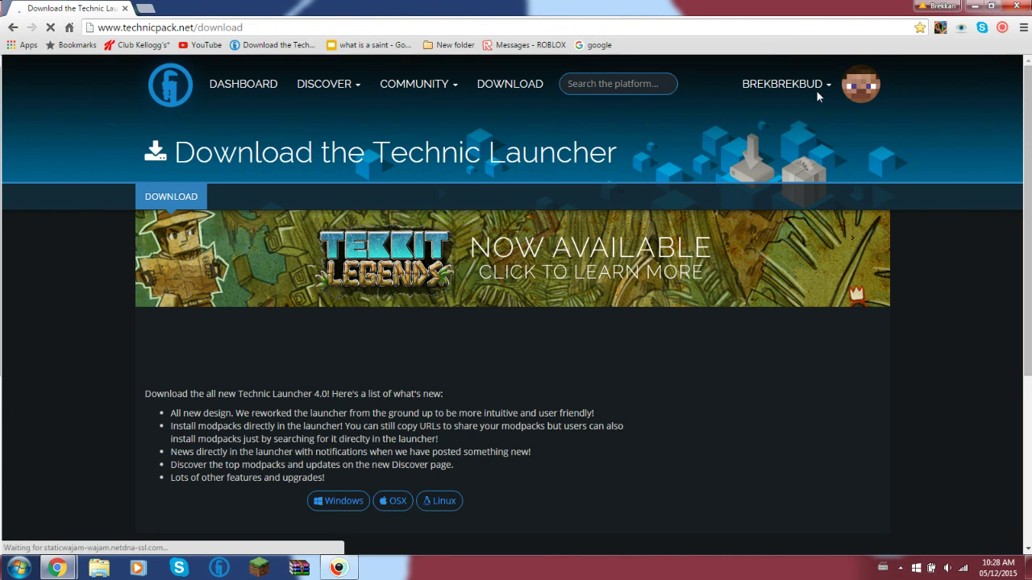
# - Check My Modpacks, log out of the Technic Platform account, and go to the sign-in page
pyautogui.click(822, 84)
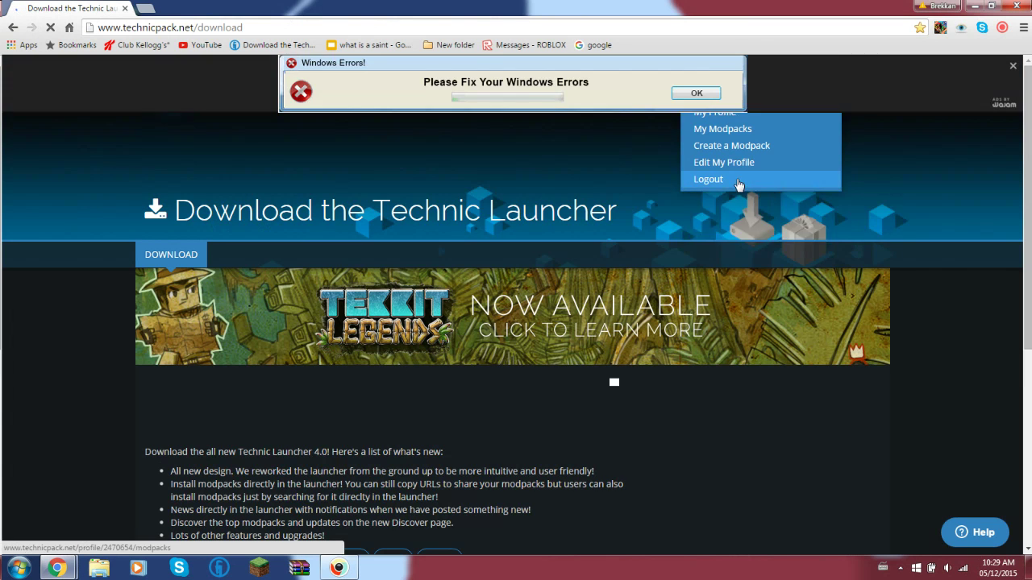
pyautogui.click(719, 186)
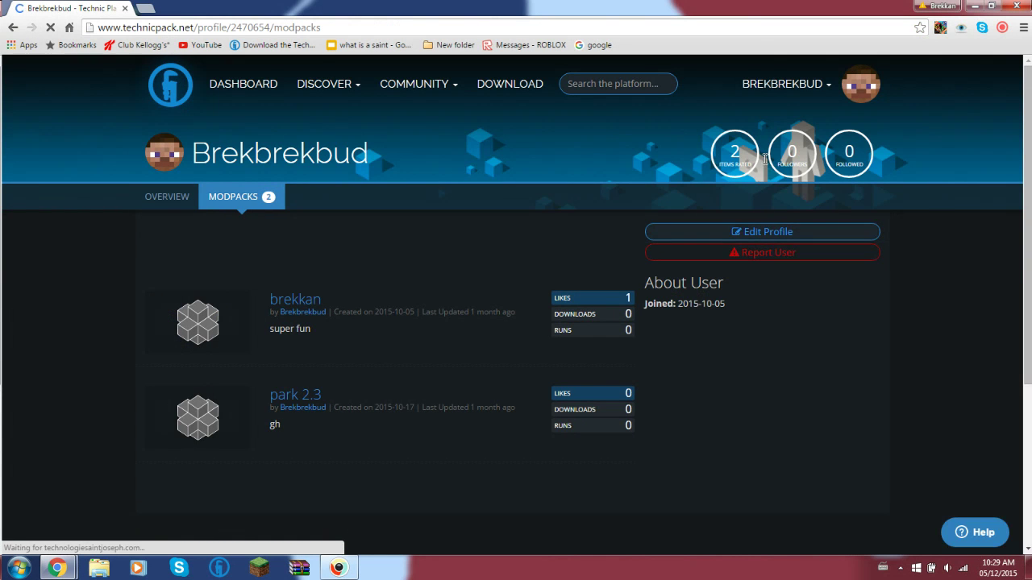
pyautogui.click(829, 87)
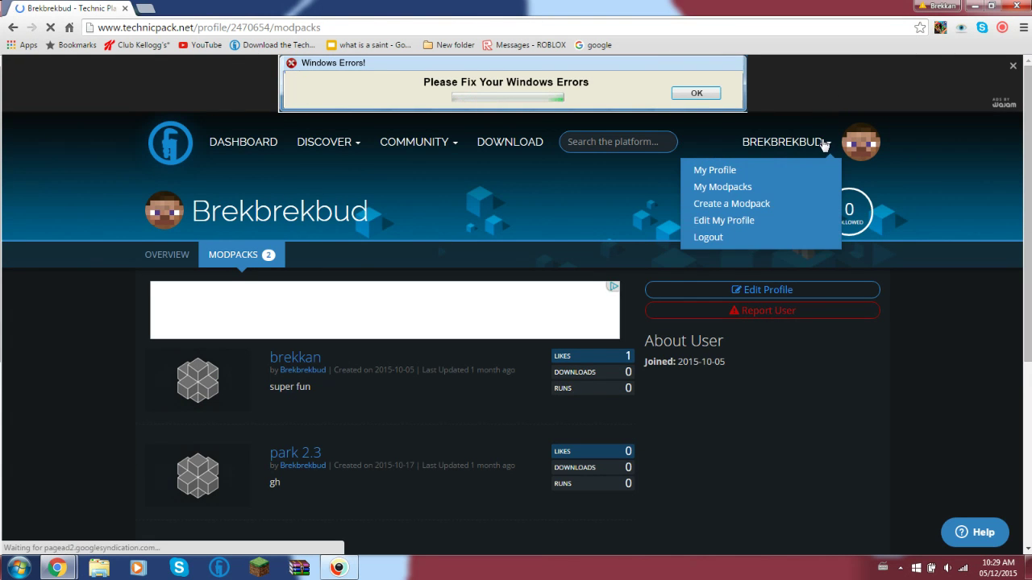
pyautogui.click(722, 238)
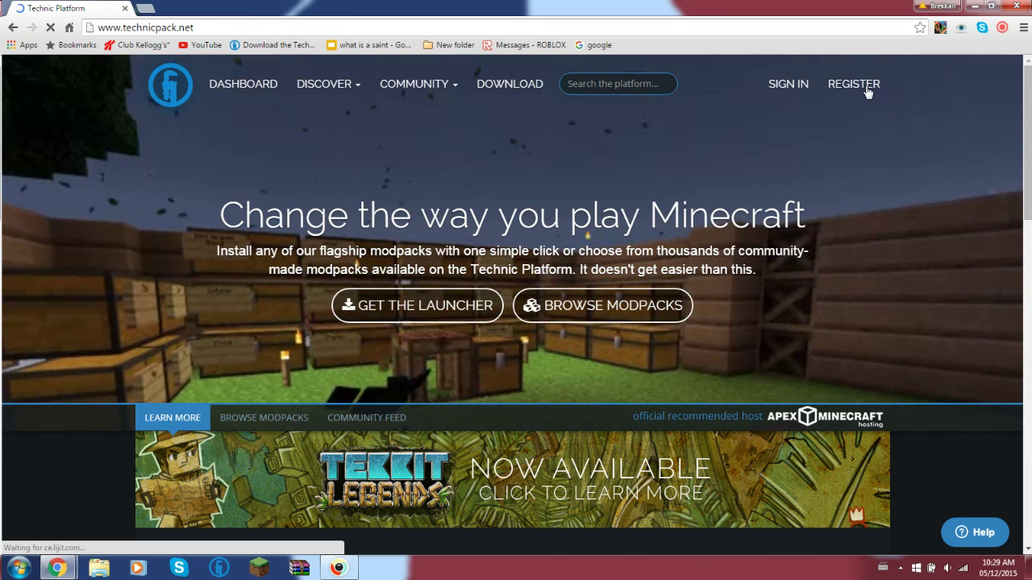
pyautogui.click(787, 96)
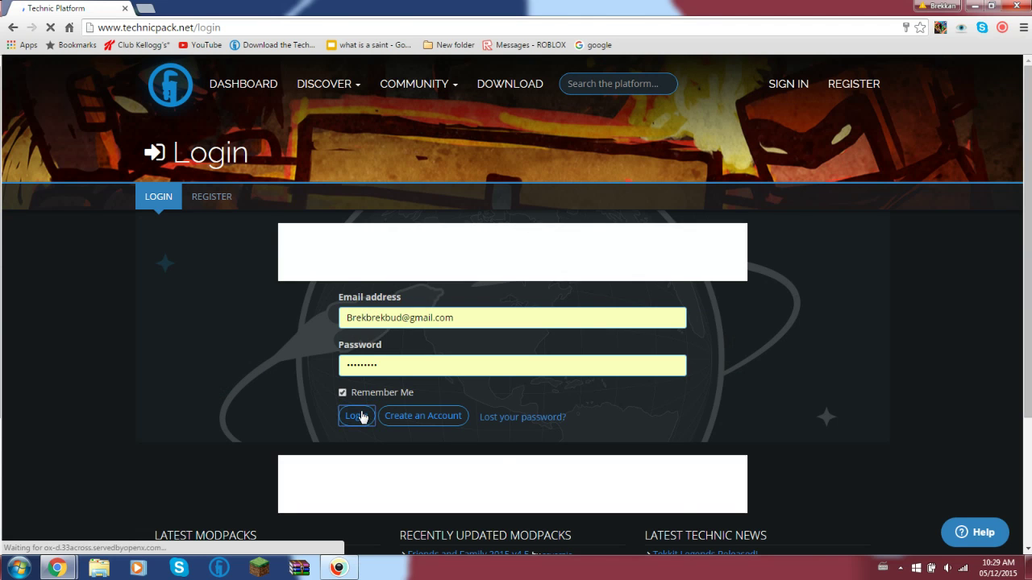
# - Log back in, dismiss the ad banner, and download the Windows Technic Launcher
pyautogui.click(361, 417)
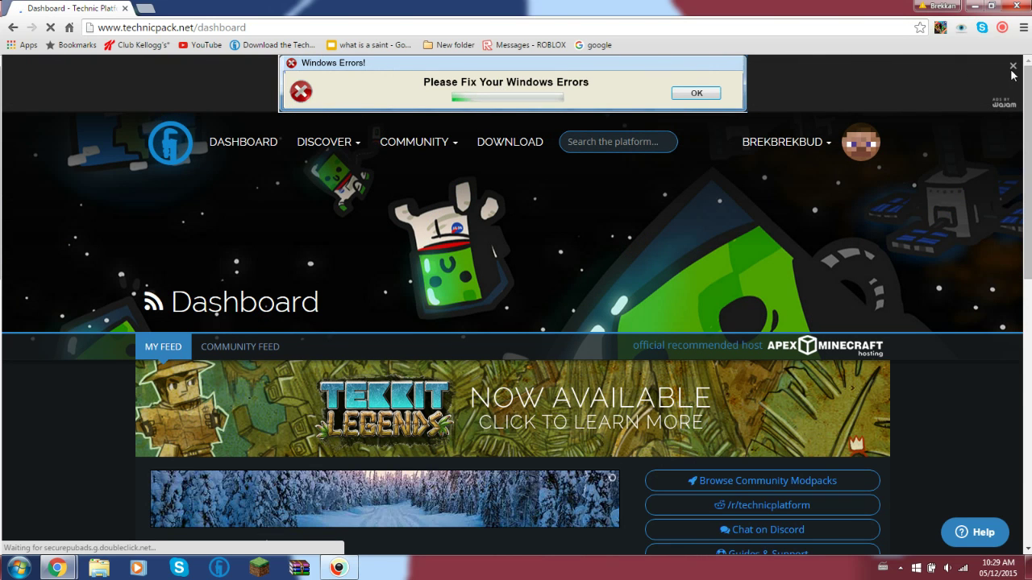
pyautogui.click(1012, 67)
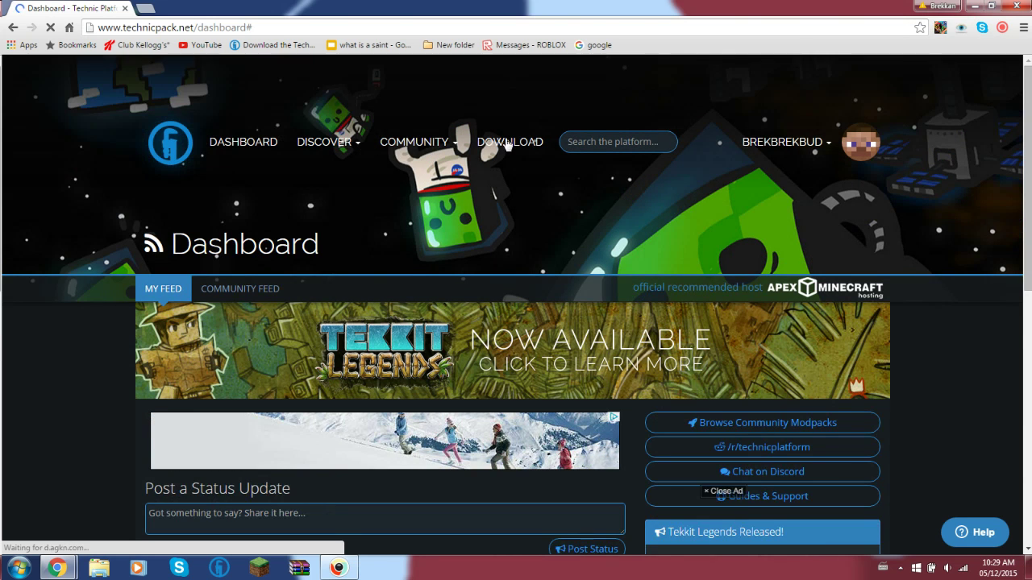
pyautogui.click(505, 143)
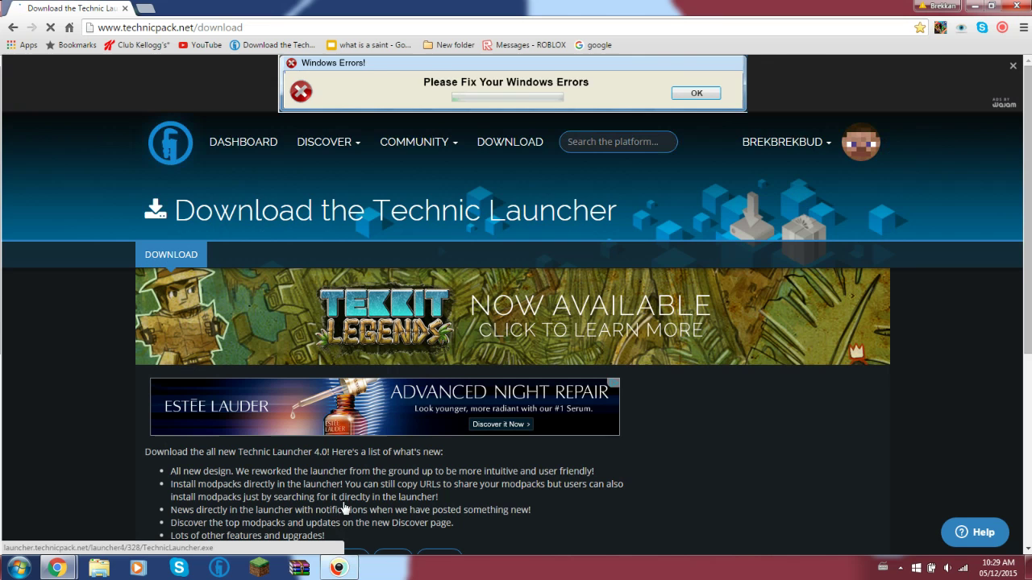
pyautogui.scroll(-1, 349, 521)
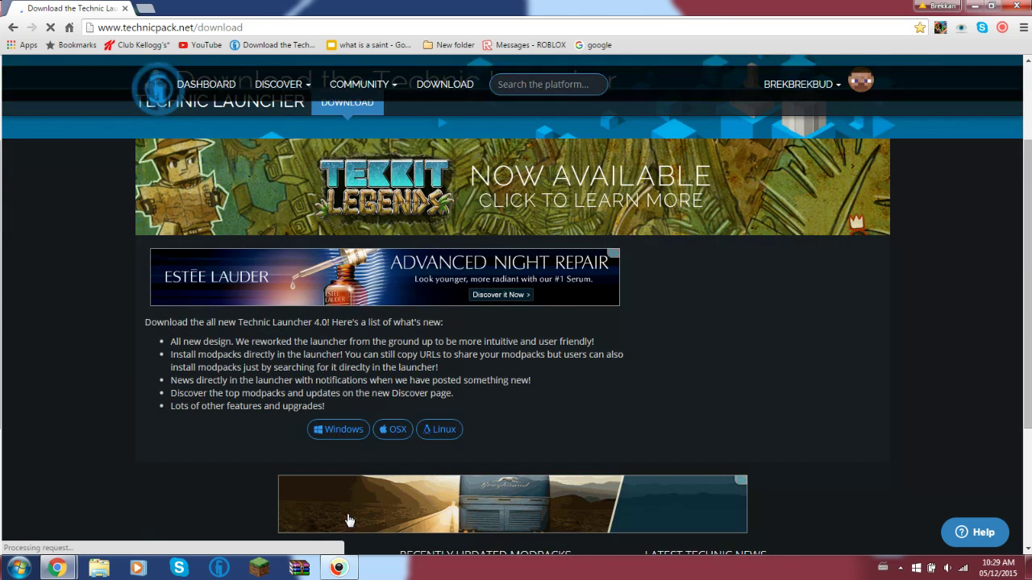
pyautogui.click(346, 433)
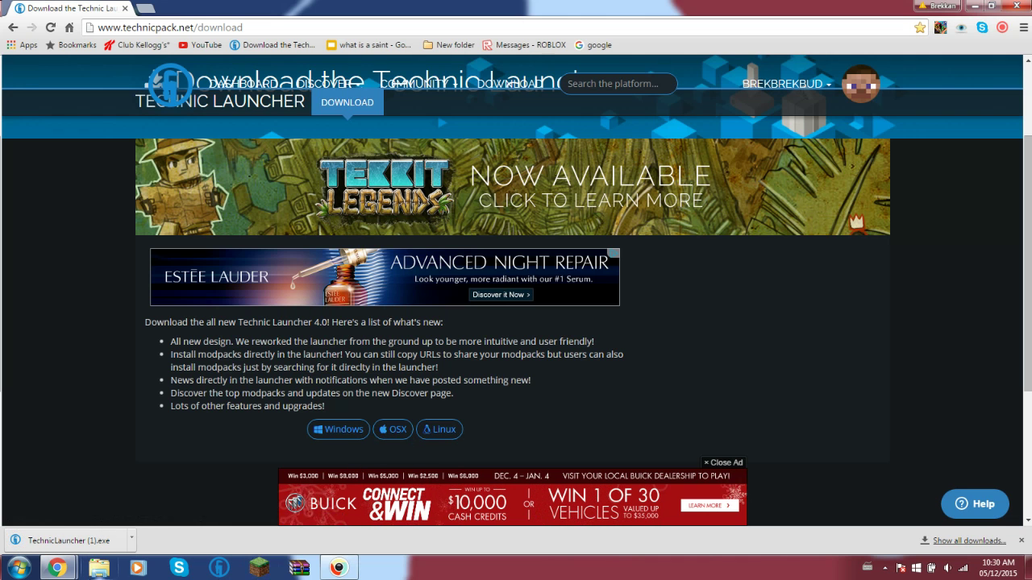
# - Run the downloaded TechnicLauncher (1).exe file
pyautogui.moveTo(56, 567)
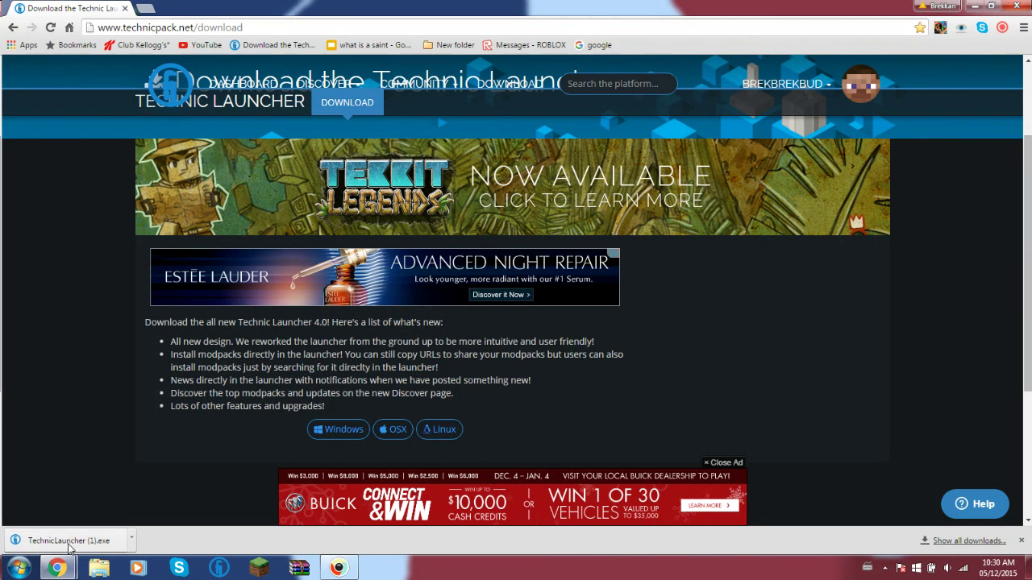
pyautogui.click(66, 542)
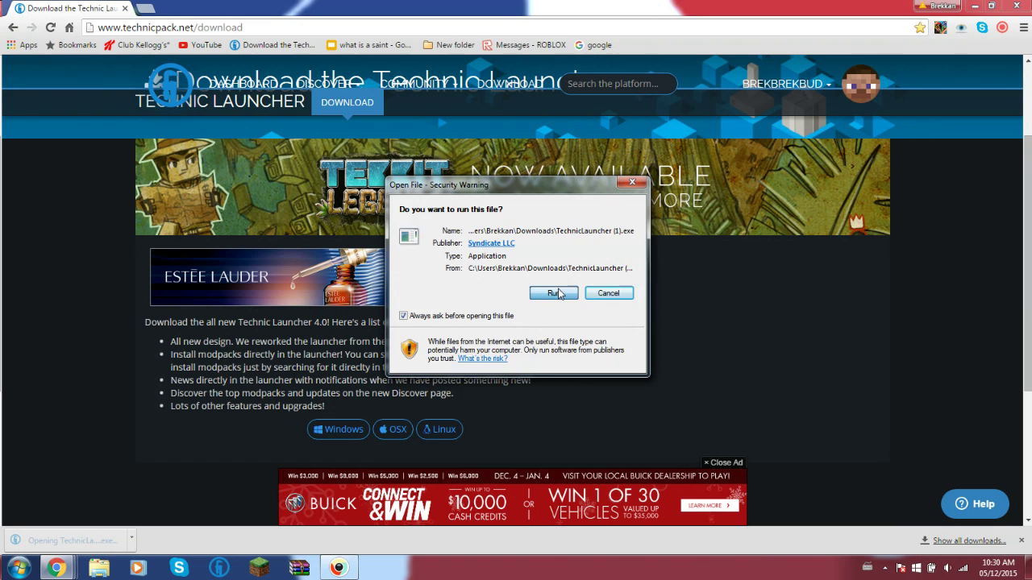
pyautogui.click(555, 293)
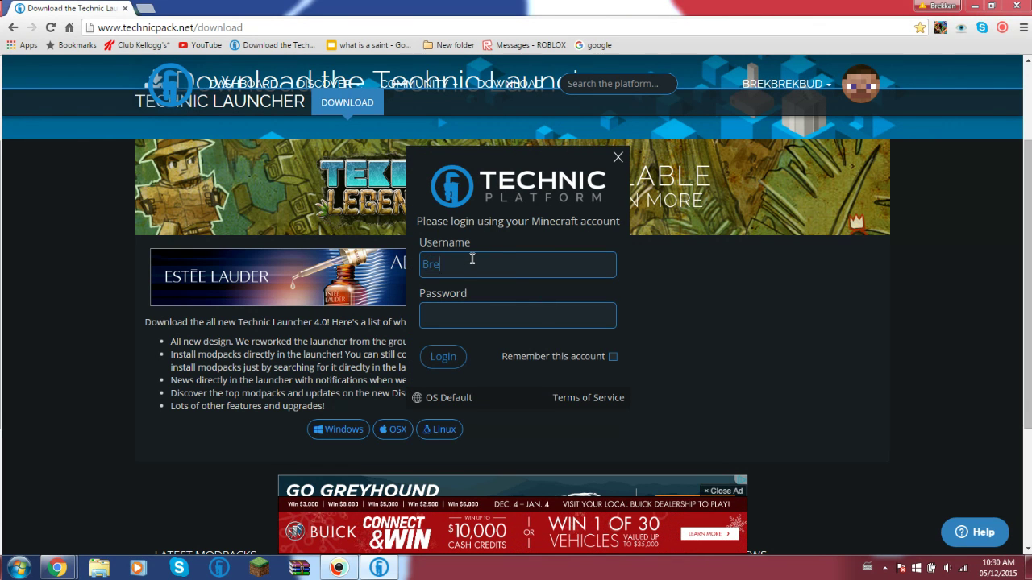
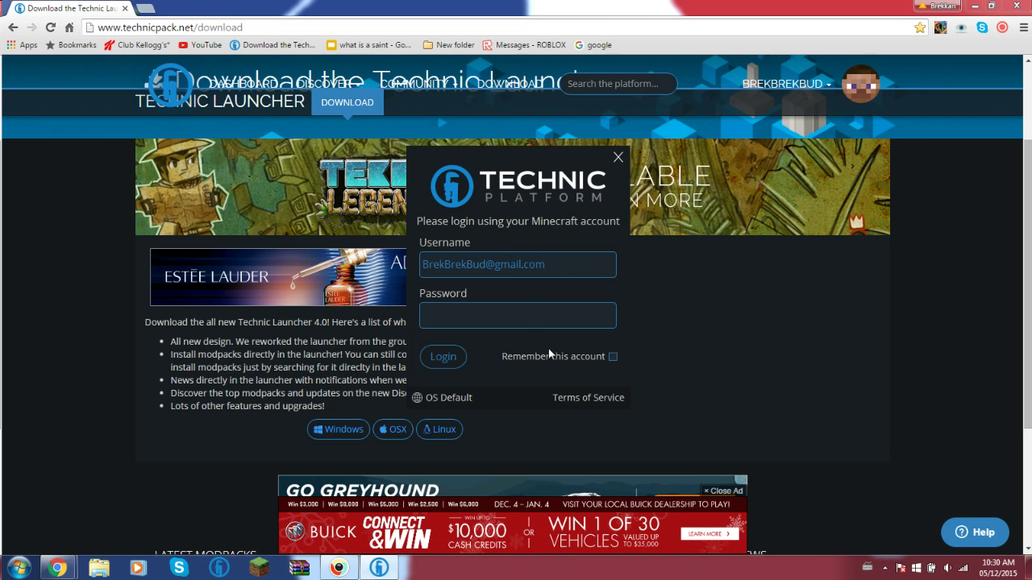
# - Enter the account e-mail and password in the launcher, ticking 'Remember this account'
pyautogui.click(550, 354)
pyautogui.click(542, 320)
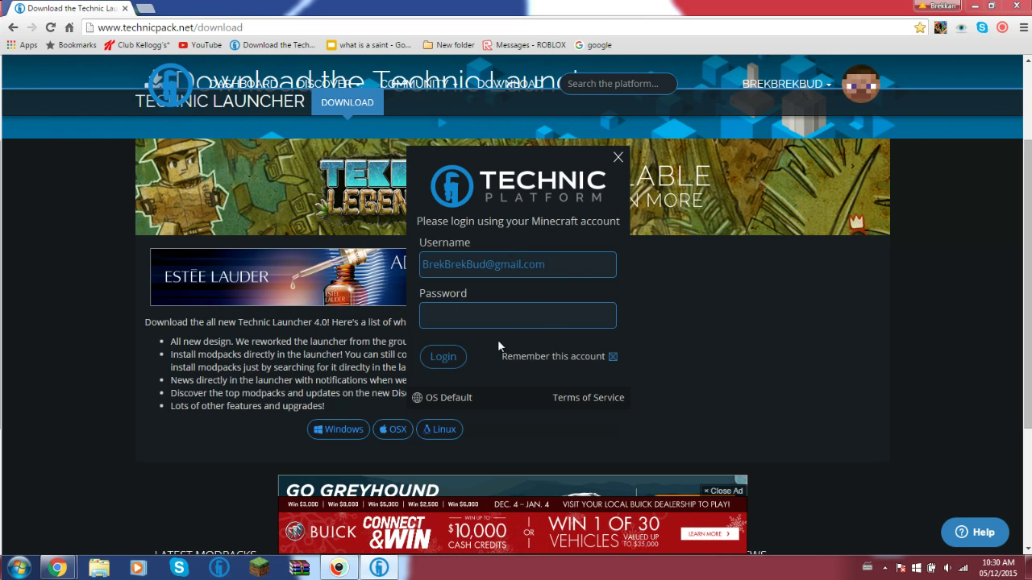
pyautogui.write('*******')
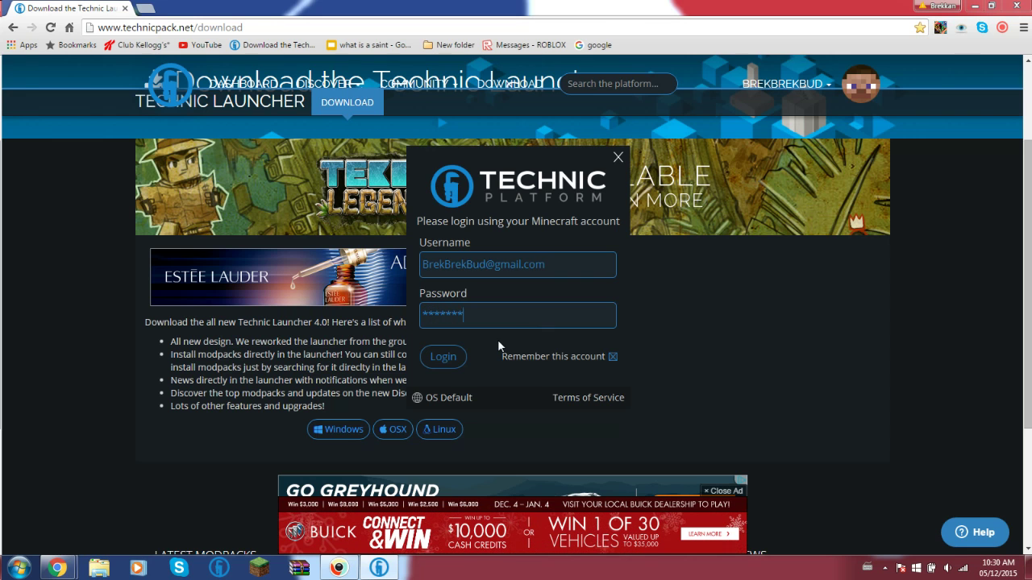
pyautogui.write('*')
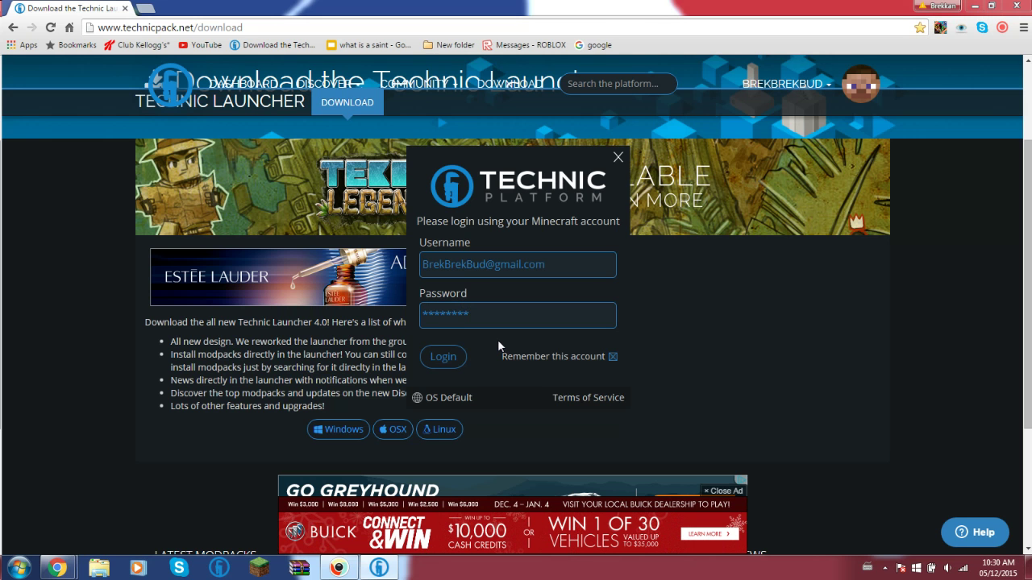
# - Log in to the launcher and select Modded Network 2.3 in the Modpacks list
pyautogui.press('Return')
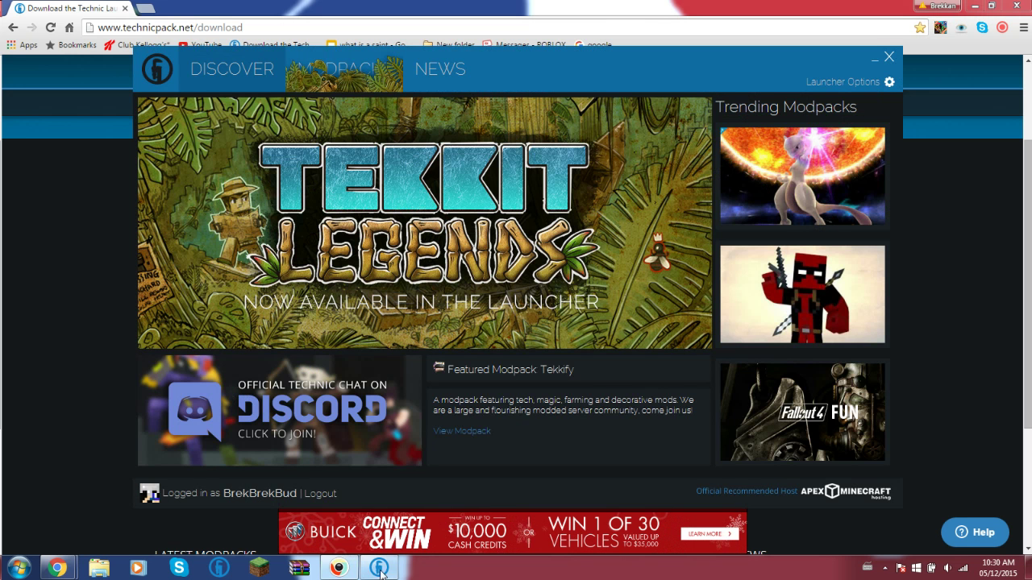
pyautogui.click(377, 84)
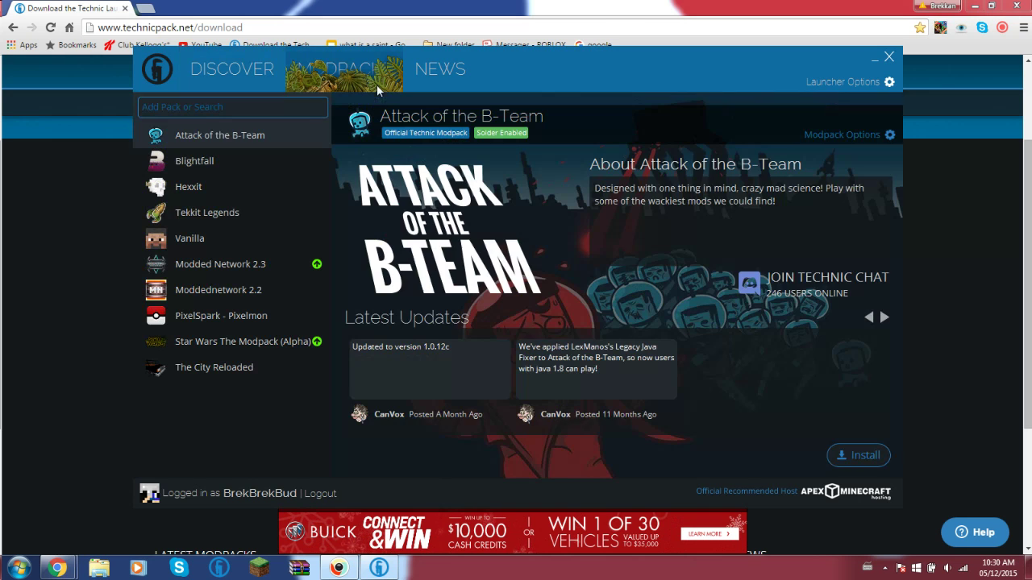
pyautogui.click(212, 263)
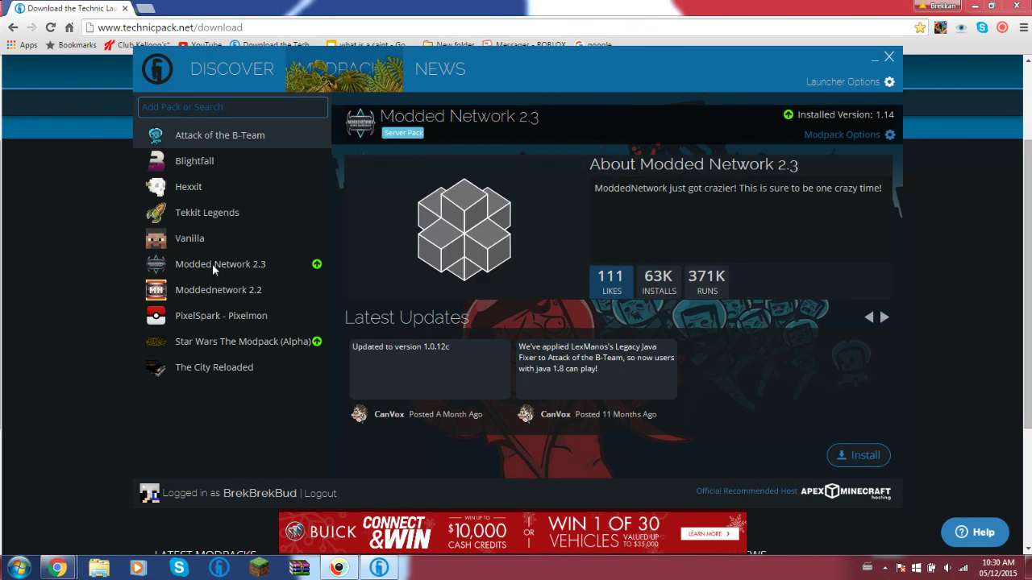
pyautogui.click(206, 108)
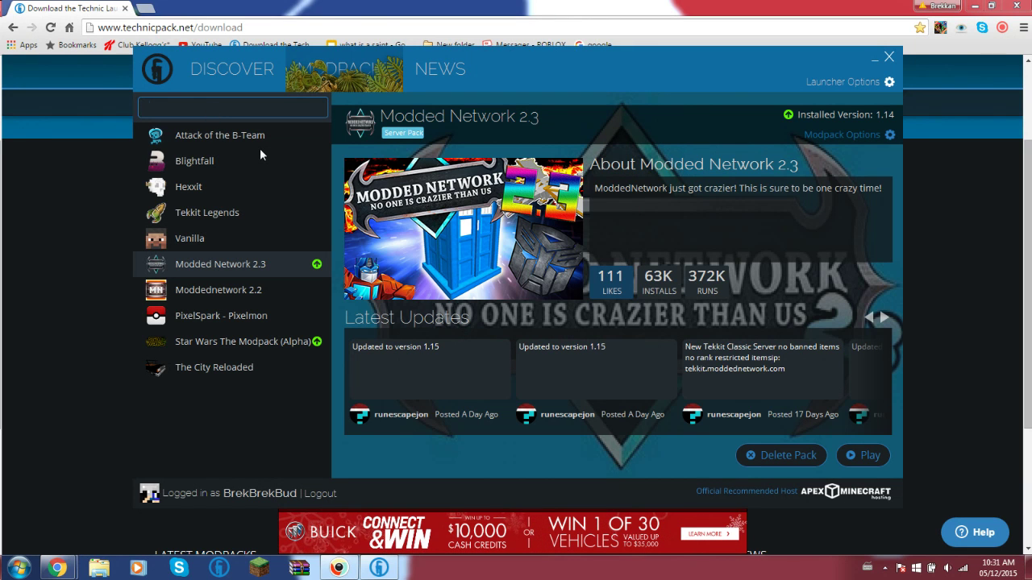
# - Search the launcher's modpacks for 'modded network 2.3' and open the results on Technic Platform
pyautogui.write('modded')
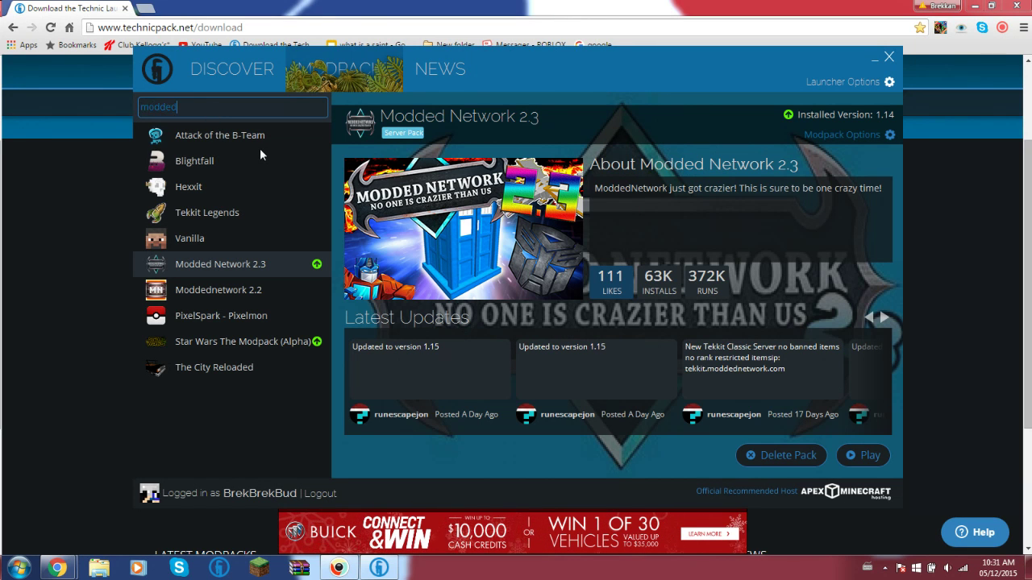
pyautogui.write(' net')
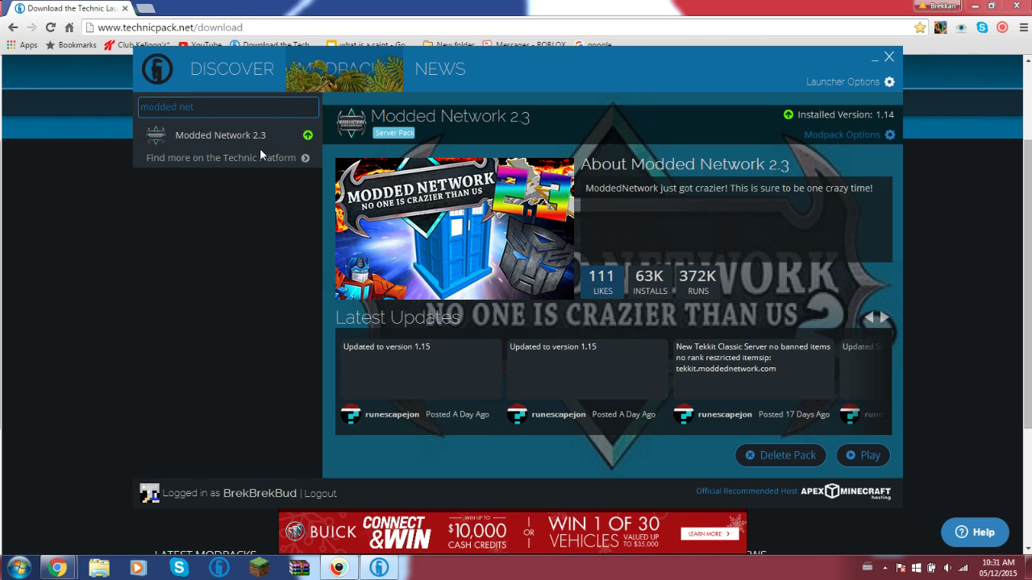
pyautogui.write('work')
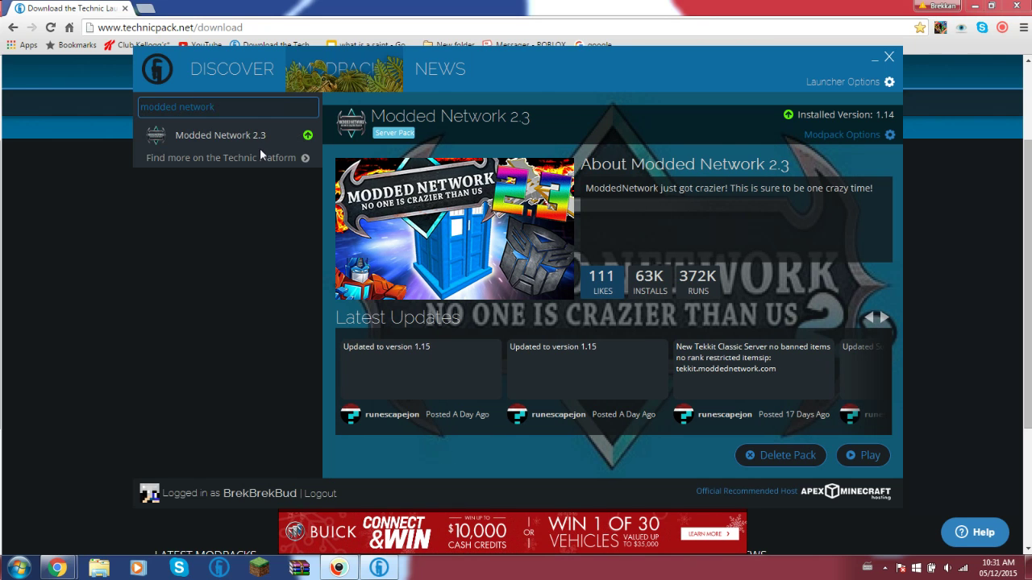
pyautogui.write(' 2.')
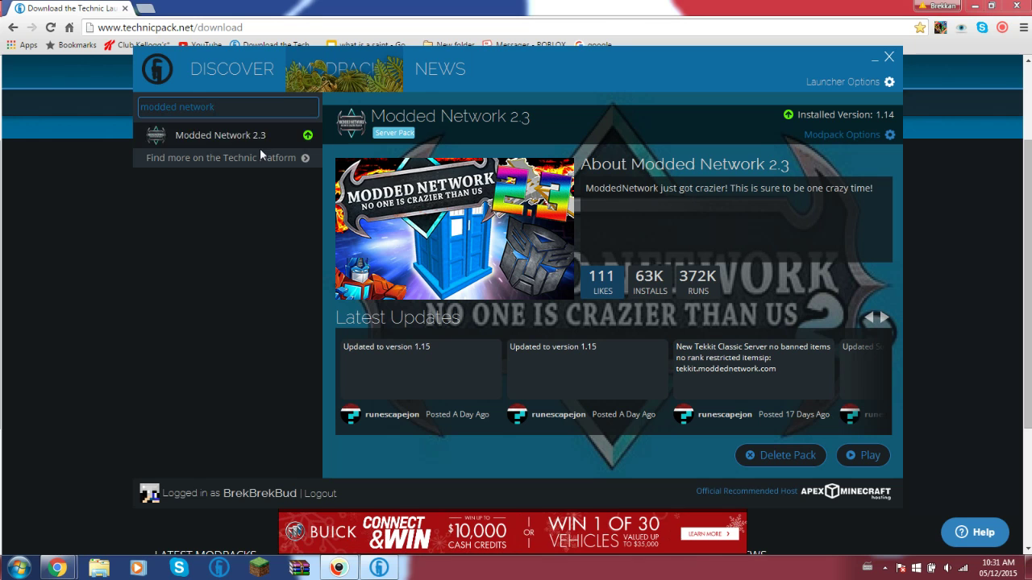
pyautogui.write('3')
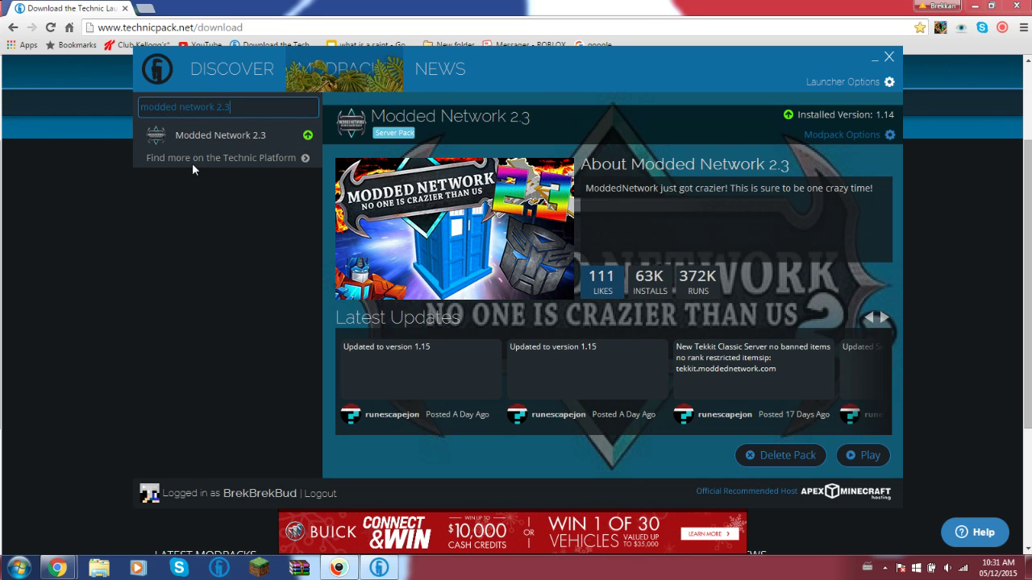
pyautogui.click(303, 159)
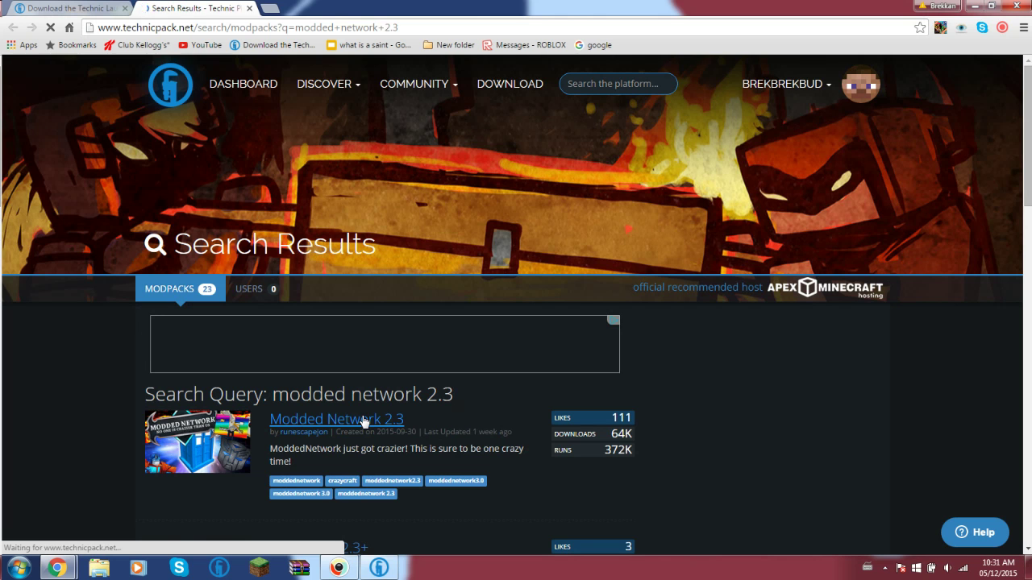
# - Copy the Modded Network 2.3 platform URL via Install This Modpack, then close its tab
pyautogui.click(365, 420)
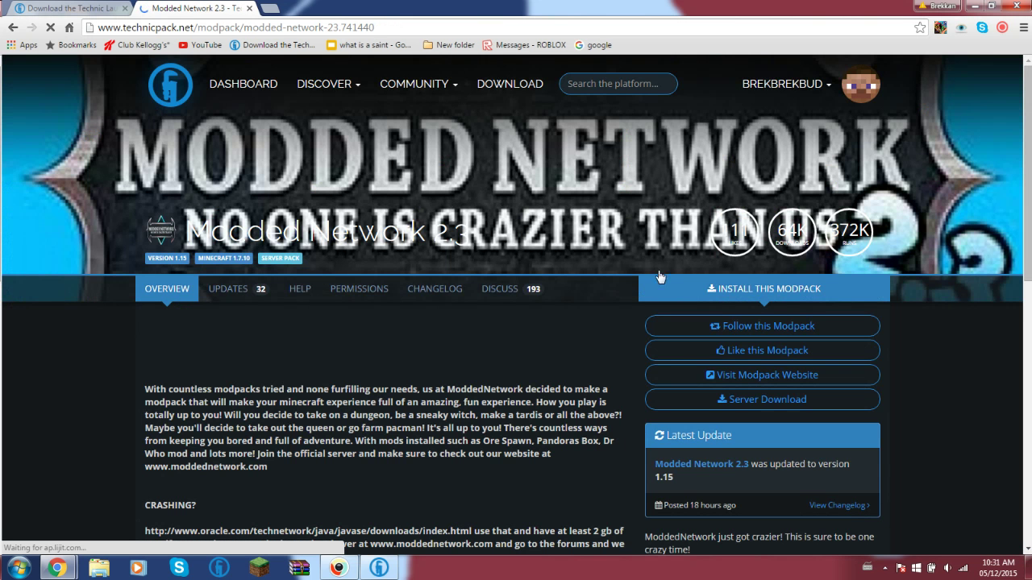
pyautogui.click(732, 287)
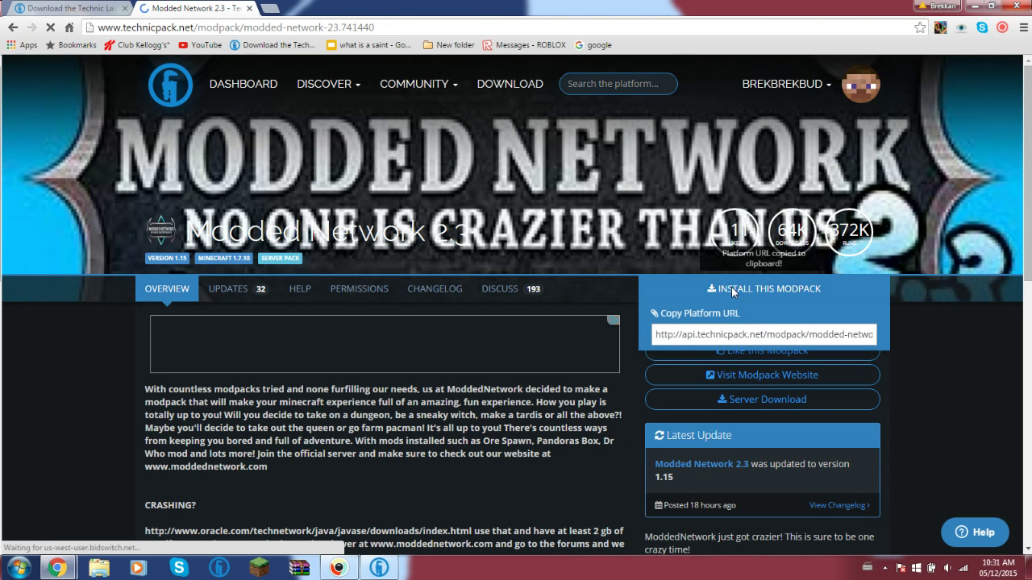
pyautogui.click(743, 355)
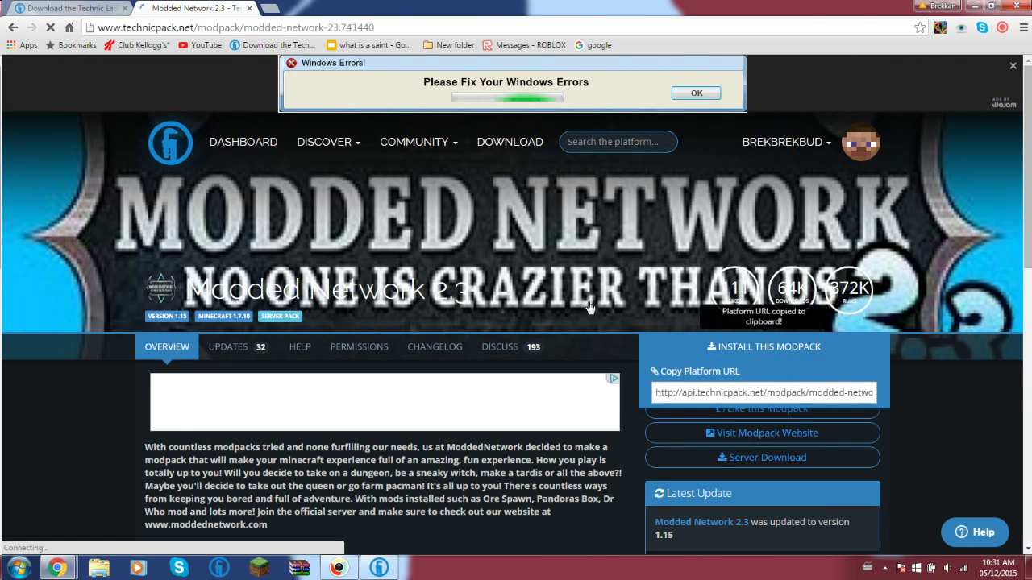
pyautogui.click(248, 8)
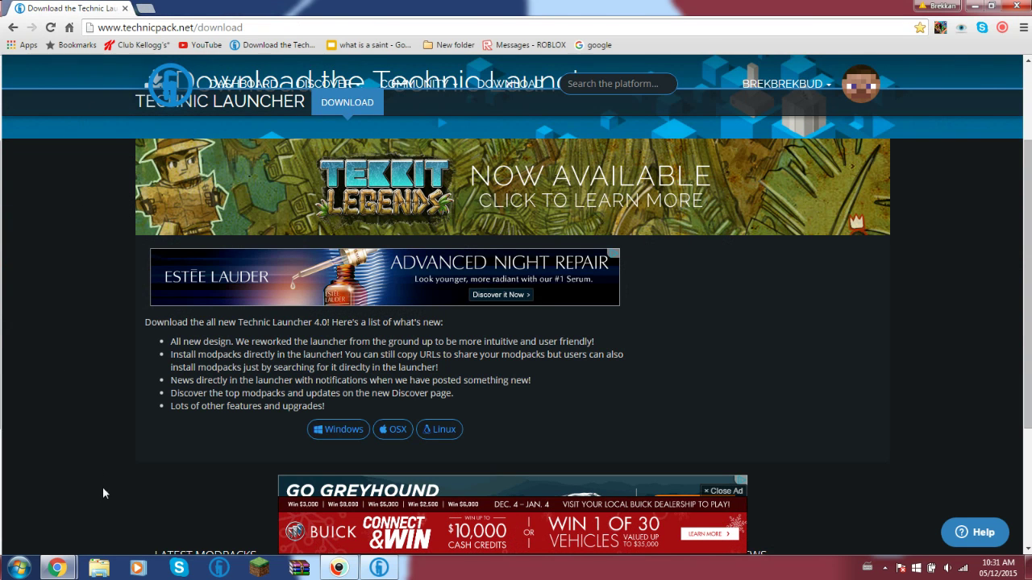
# - Back in the launcher, test pasting the platform URL into the modpack search, then clear it
pyautogui.click(365, 573)
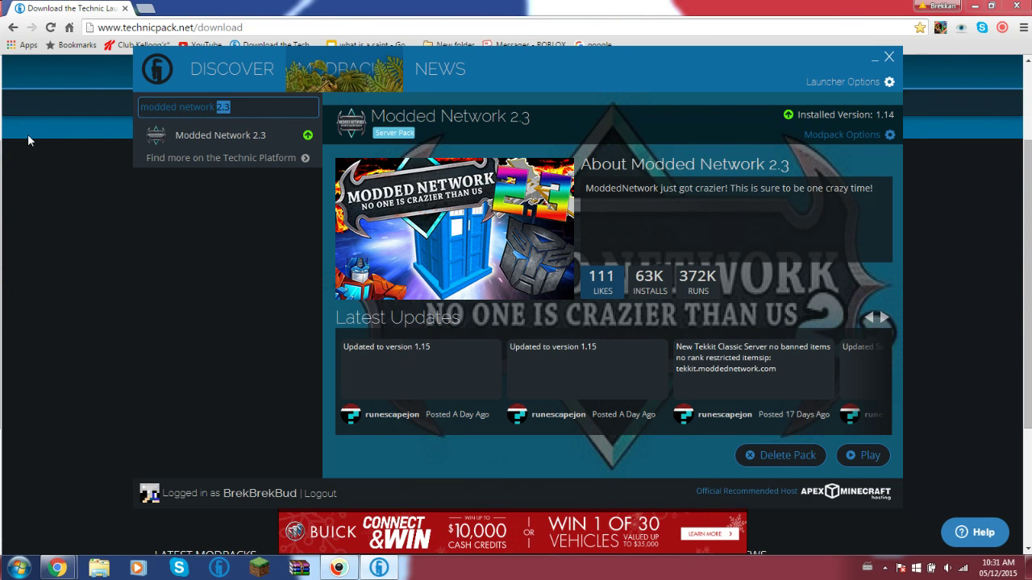
pyautogui.press('BackSpace')
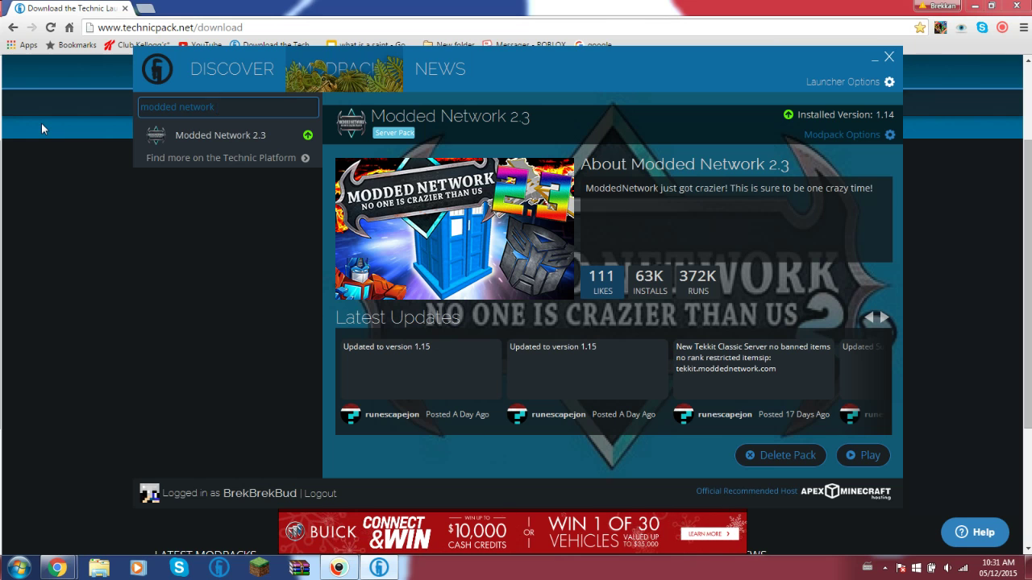
pyautogui.press('BackSpace')
pyautogui.press('BackSpace')
pyautogui.press('BackSpace')
pyautogui.press('BackSpace')
pyautogui.press('BackSpace')
pyautogui.press('BackSpace')
pyautogui.press('BackSpace')
pyautogui.press('BackSpace')
pyautogui.press('BackSpace')
pyautogui.press('BackSpace')
pyautogui.press('BackSpace')
pyautogui.press('BackSpace')
pyautogui.press('BackSpace')
pyautogui.press('BackSpace')
pyautogui.press('BackSpace')
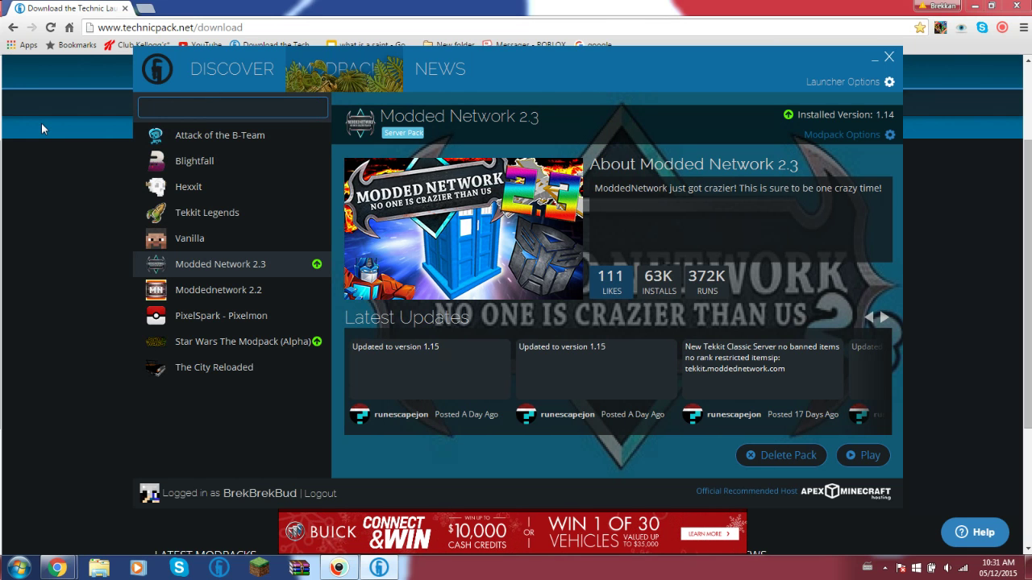
pyautogui.write('V')
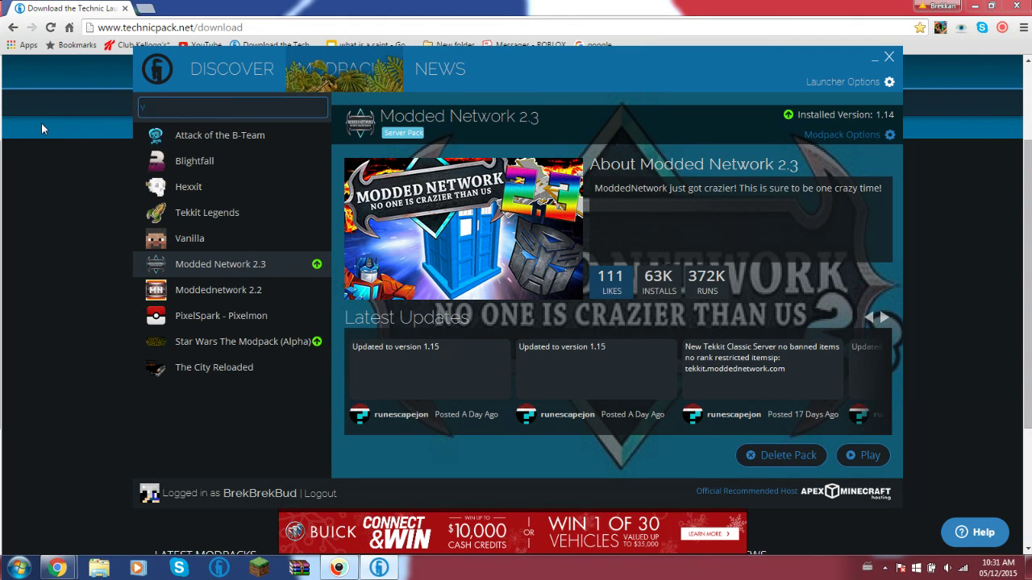
pyautogui.write('W')
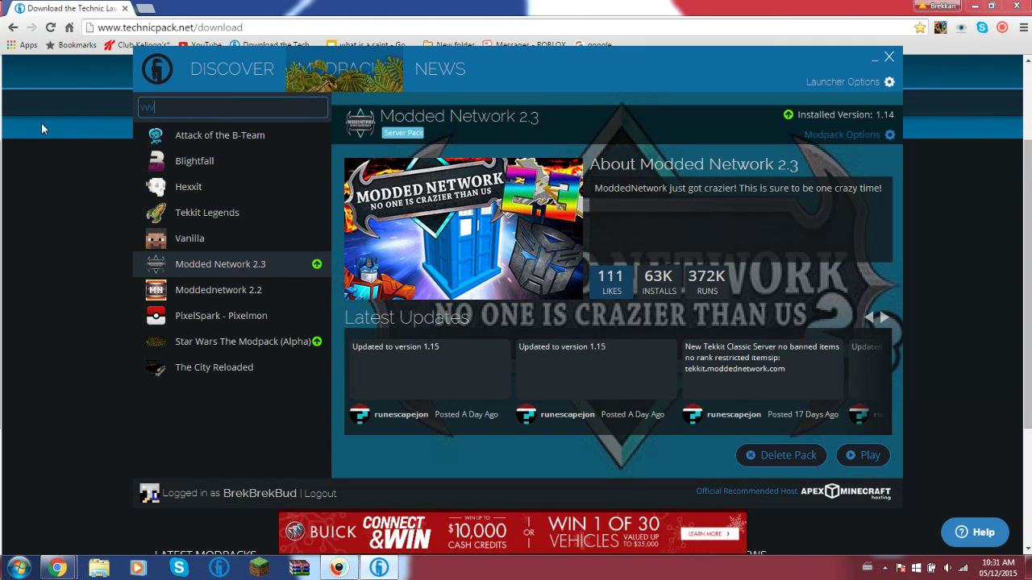
pyautogui.hotkey('ctrl', 'v')
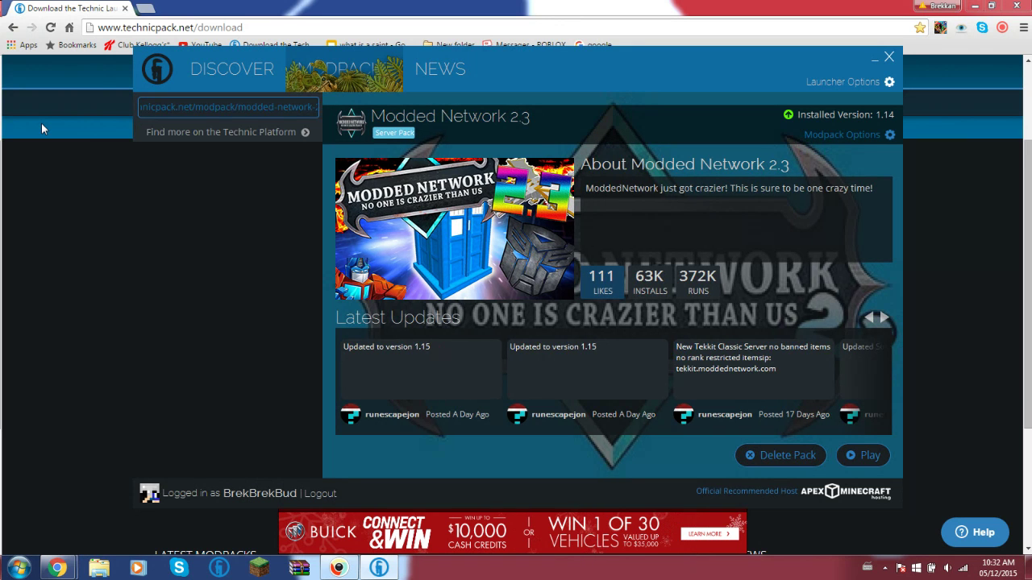
pyautogui.hotkey('ctrl', 'v')
pyautogui.press('BackSpace')
pyautogui.press('BackSpace')
pyautogui.press('BackSpace')
pyautogui.press('BackSpace')
pyautogui.press('BackSpace')
pyautogui.press('BackSpace')
pyautogui.press('BackSpace')
pyautogui.press('BackSpace')
pyautogui.press('BackSpace')
pyautogui.press('BackSpace')
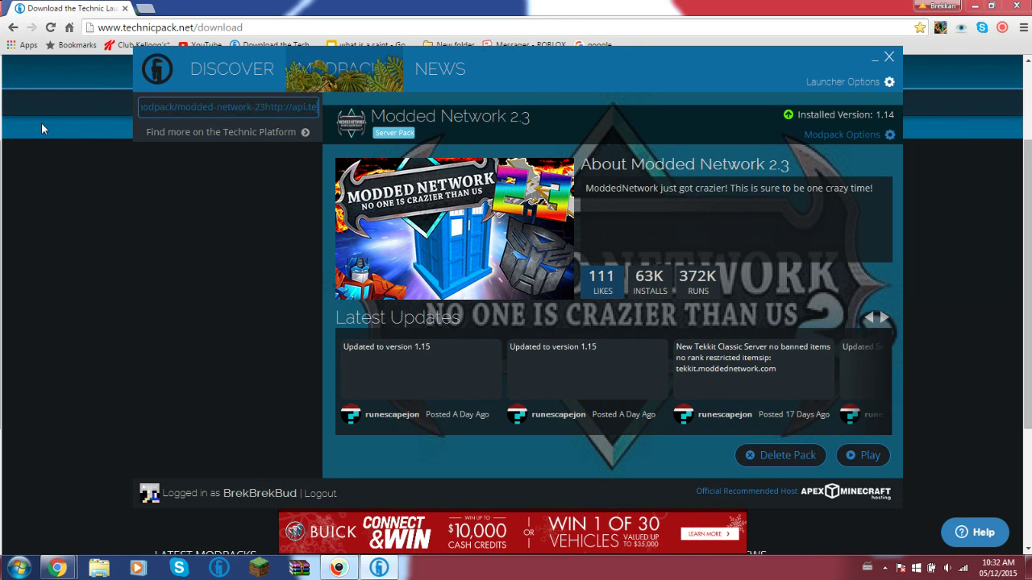
pyautogui.press('BackSpace')
pyautogui.press('BackSpace')
pyautogui.press('BackSpace')
pyautogui.press('BackSpace')
pyautogui.press('BackSpace')
pyautogui.press('BackSpace')
pyautogui.press('BackSpace')
pyautogui.press('BackSpace')
pyautogui.press('BackSpace')
pyautogui.press('BackSpace')
pyautogui.press('BackSpace')
pyautogui.press('BackSpace')
pyautogui.press('BackSpace')
pyautogui.press('BackSpace')
pyautogui.press('BackSpace')
pyautogui.press('BackSpace')
pyautogui.press('BackSpace')
pyautogui.press('BackSpace')
pyautogui.press('BackSpace')
pyautogui.press('BackSpace')
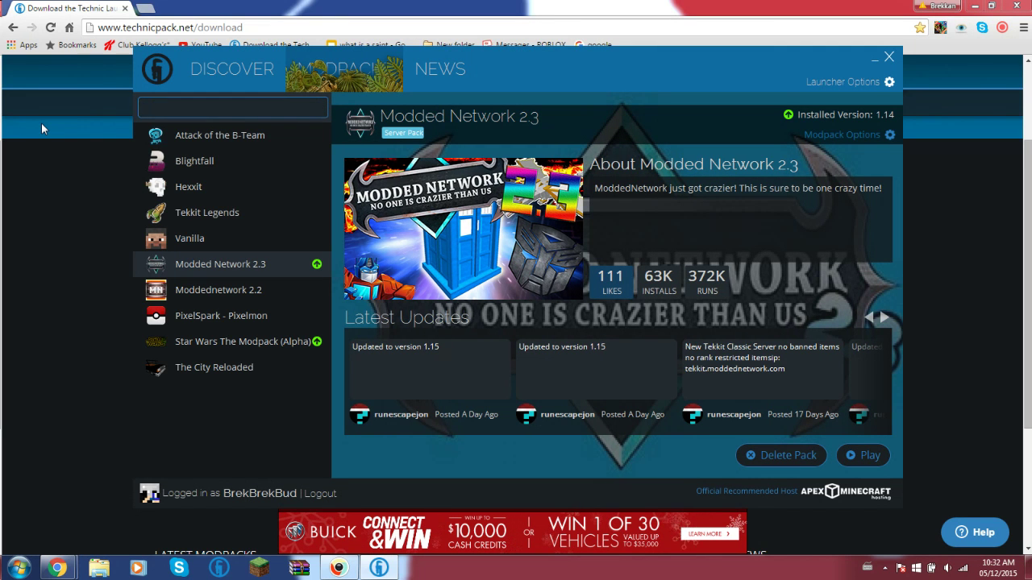
pyautogui.write('v')
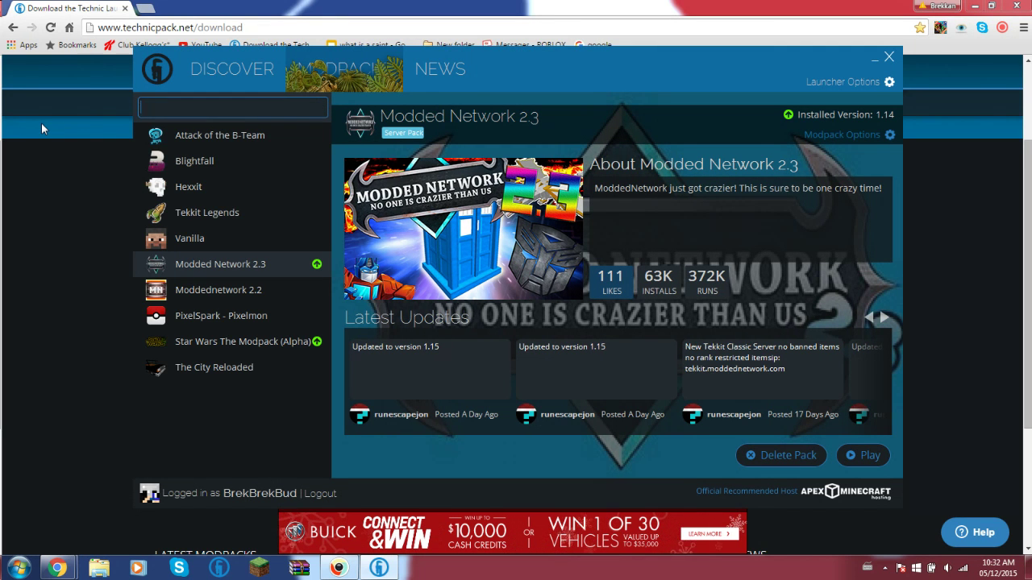
pyautogui.hotkey('ctrl', 'v')
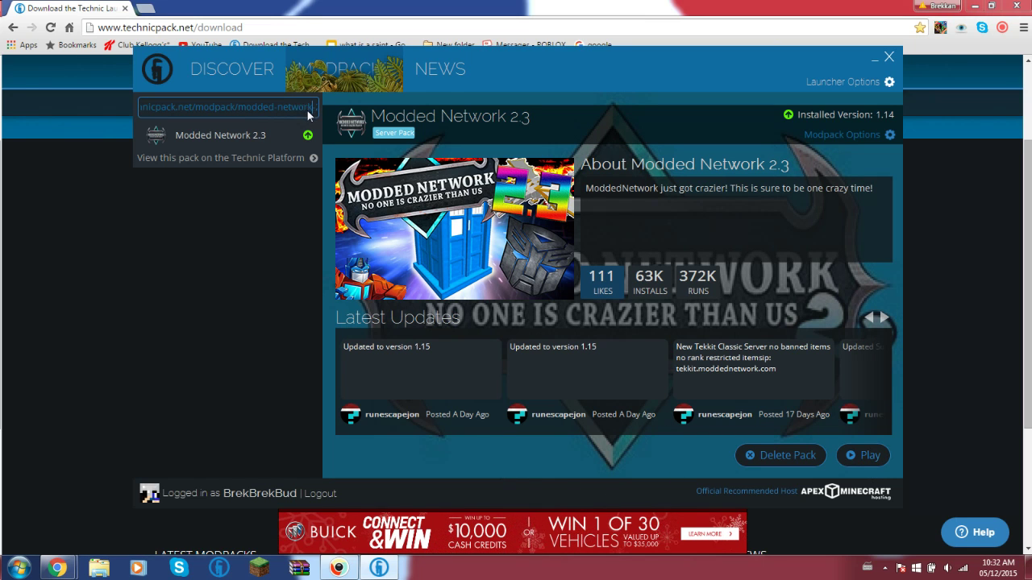
pyautogui.moveTo(317, 106); pyautogui.dragTo(229, 106)
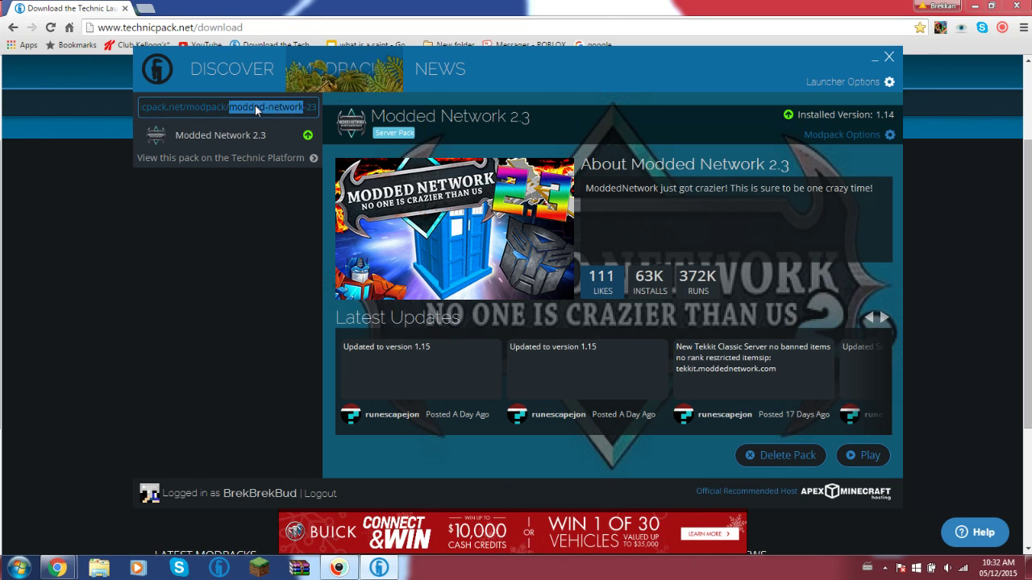
pyautogui.press('BackSpace')
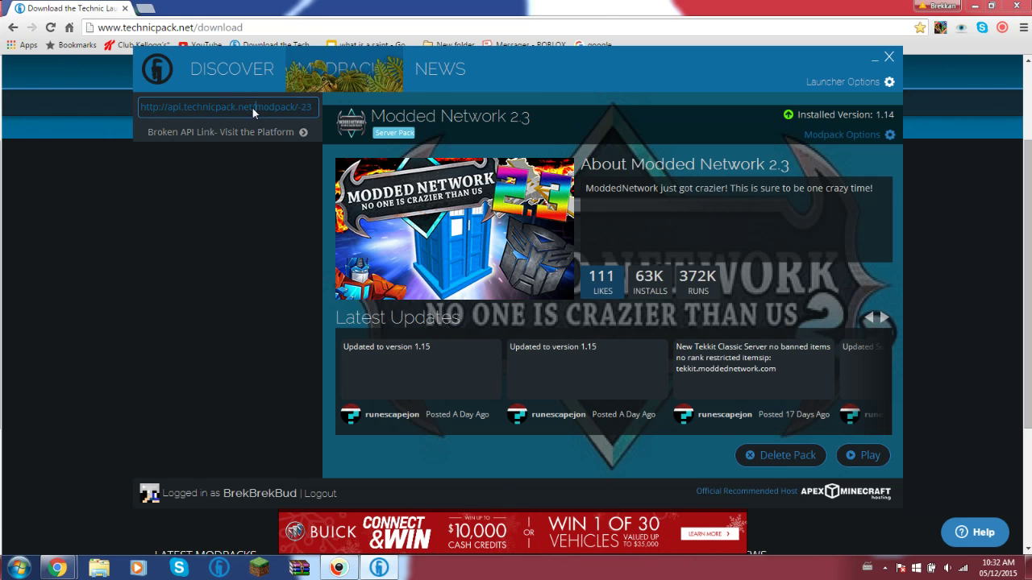
pyautogui.moveTo(255, 106); pyautogui.dragTo(272, 107)
pyautogui.doubleClick(271, 109)
pyautogui.press('BackSpace')
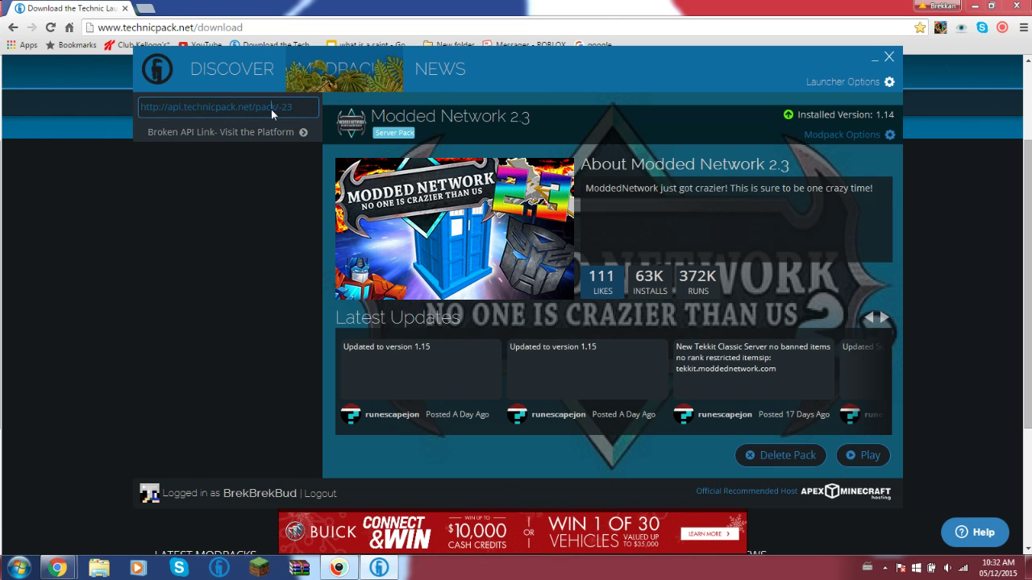
pyautogui.doubleClick(271, 109)
pyautogui.hotkey('ctrl', 'a')
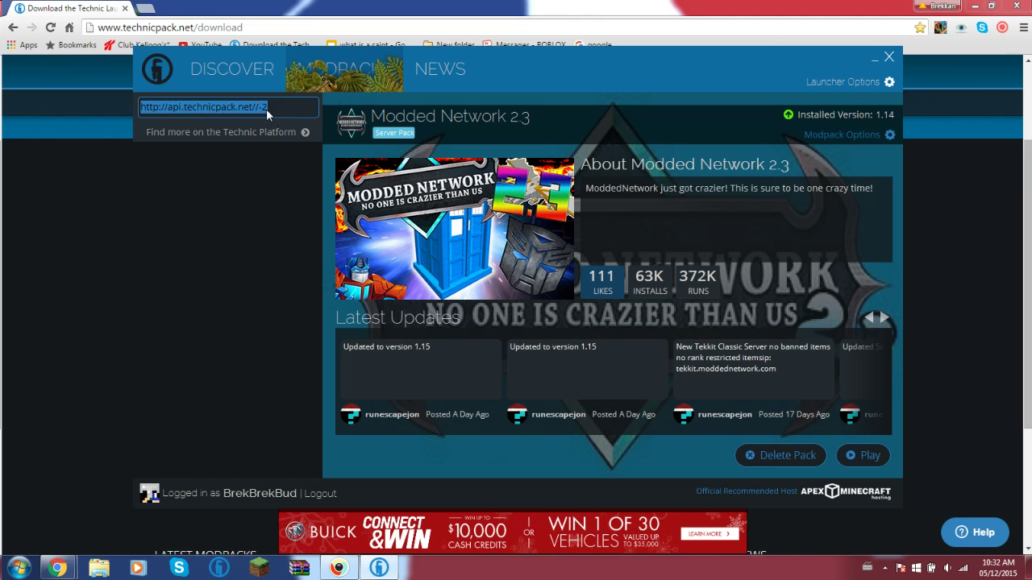
pyautogui.press('BackSpace')
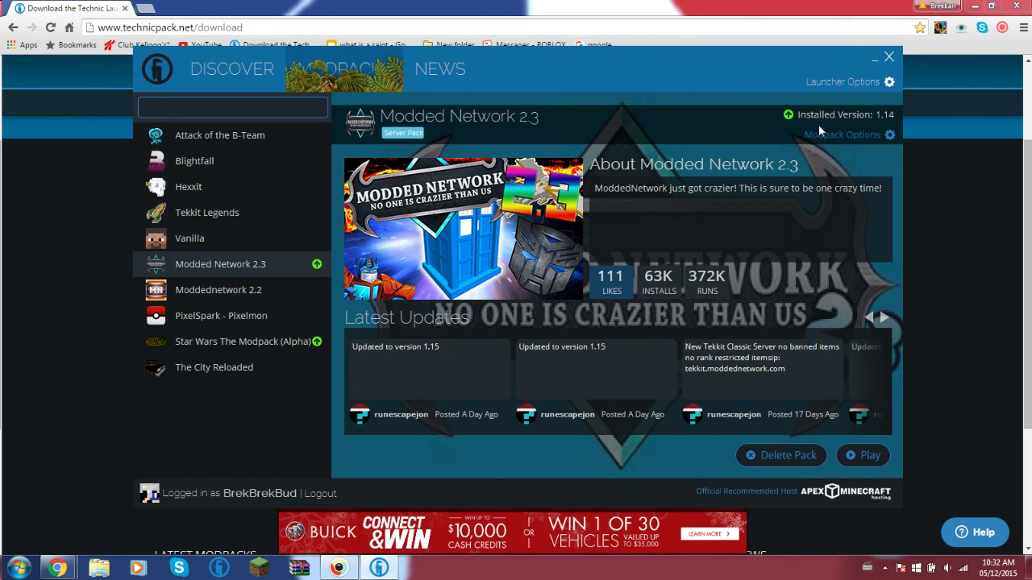
# - Close the Technic Launcher window, returning to the Chrome download page
pyautogui.click(888, 58)
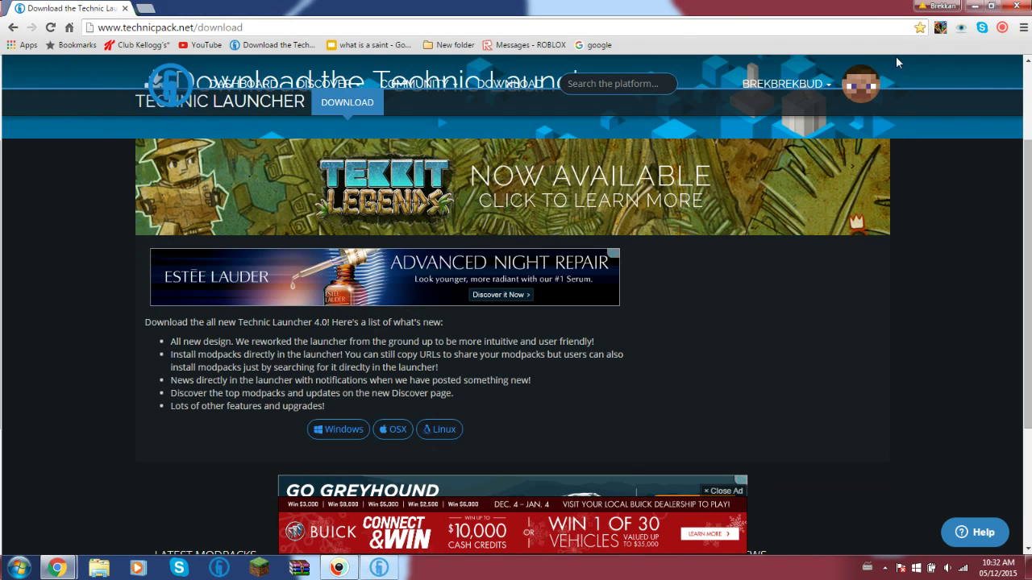
pyautogui.click(1002, 29)
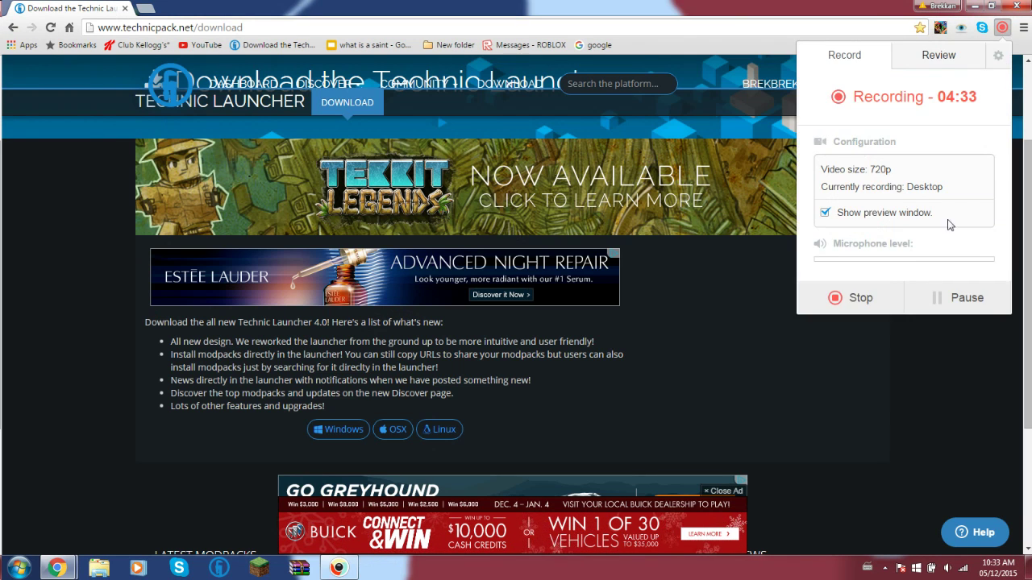